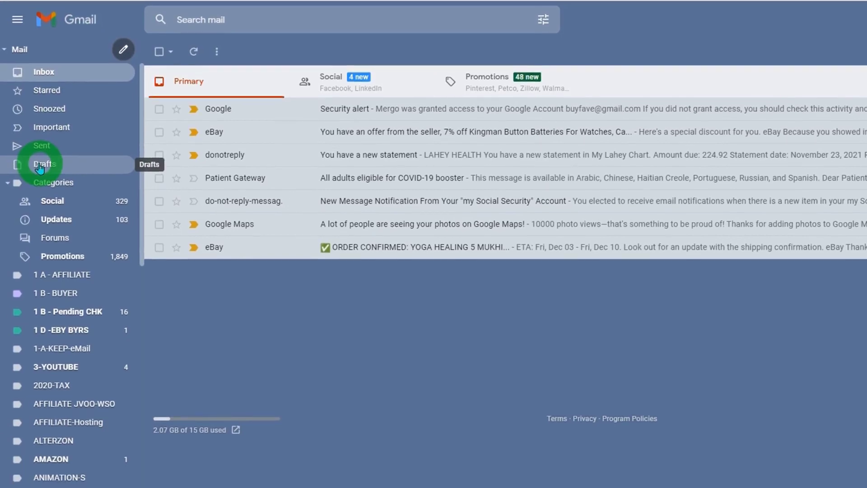
- From Gmail Drafts, start a new email with the subject 'free web Hosting'
left_click(40, 166)
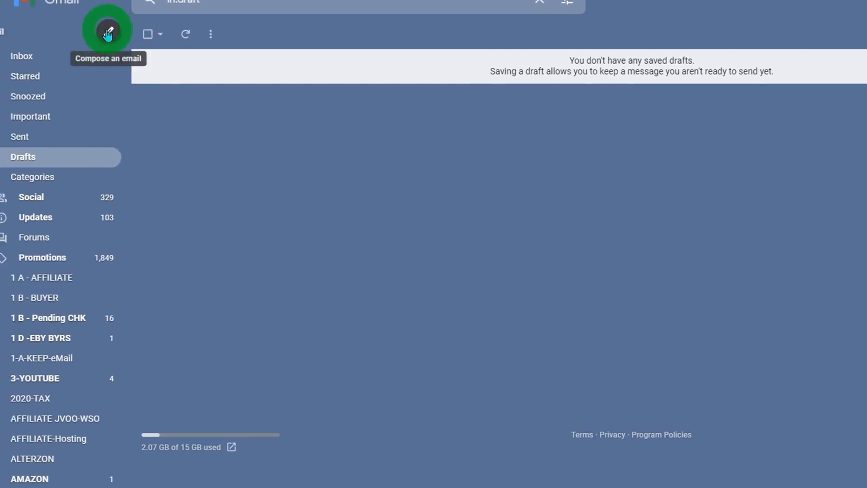
left_click(102, 34)
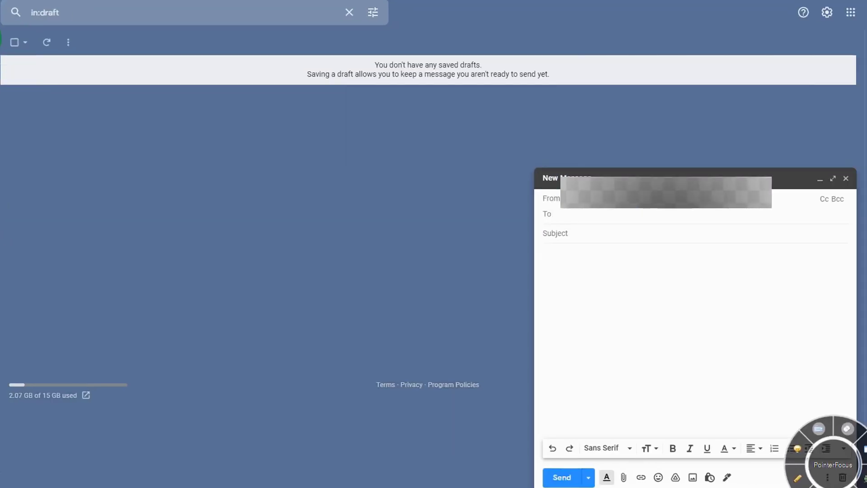
left_click(559, 217)
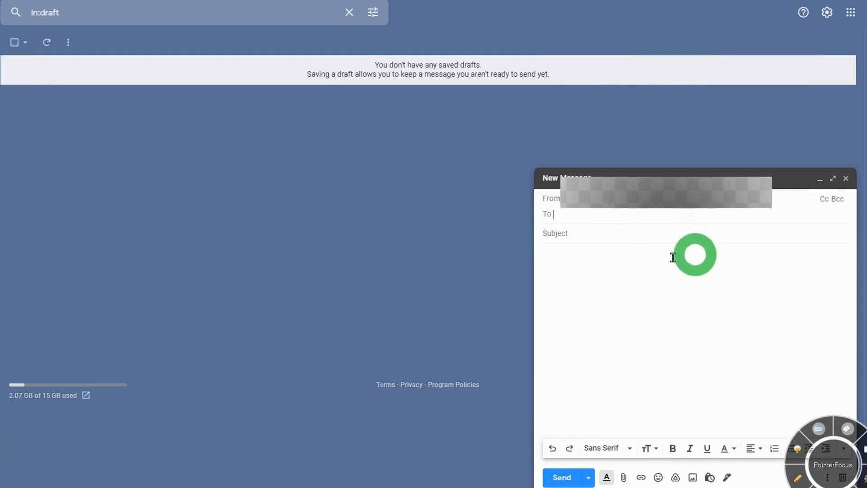
left_click(564, 239)
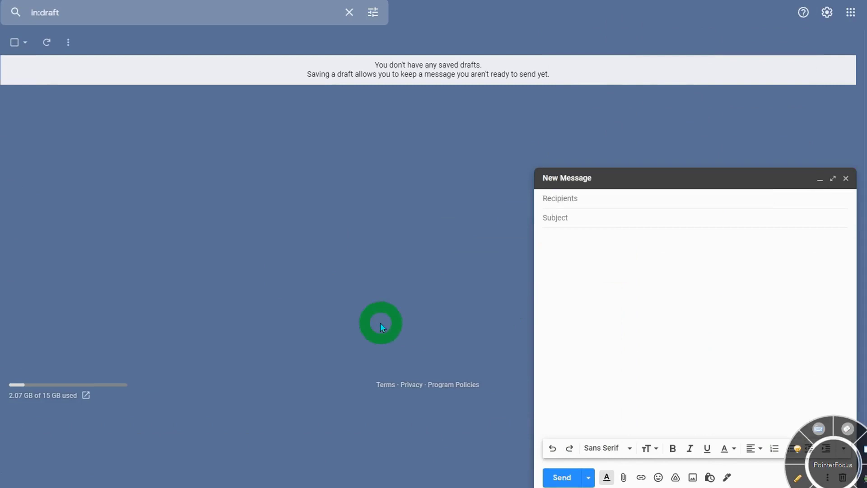
type("free web Hosting")
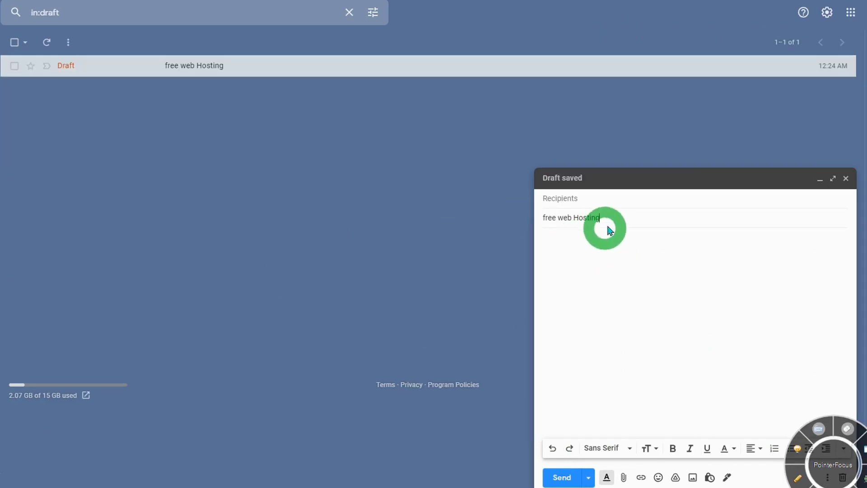
- Paste the 'Hi {{first name}} {{last name}}' greeting and the hosting offer text and link into the body
left_click(618, 248)
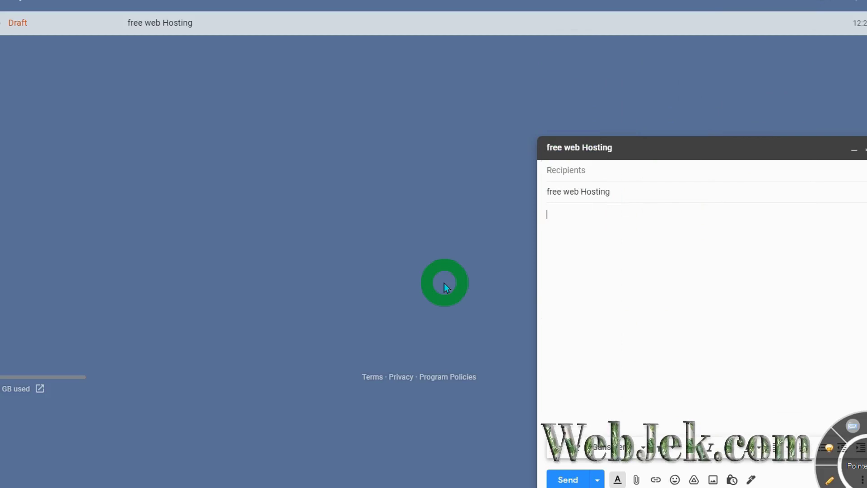
right_click(618, 239)
left_click(648, 329)
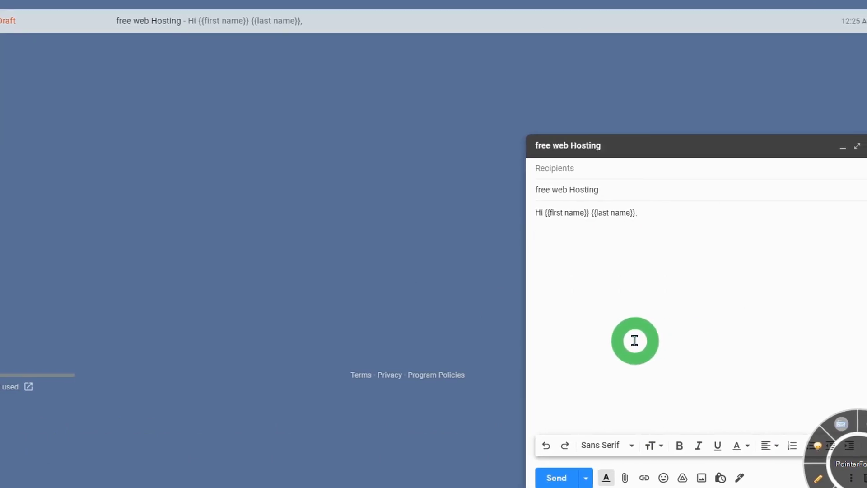
left_click(590, 242)
right_click(587, 243)
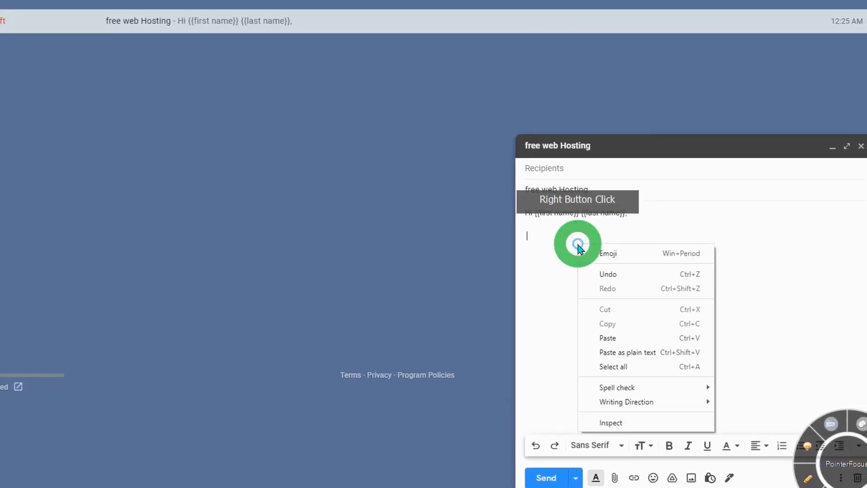
left_click(609, 338)
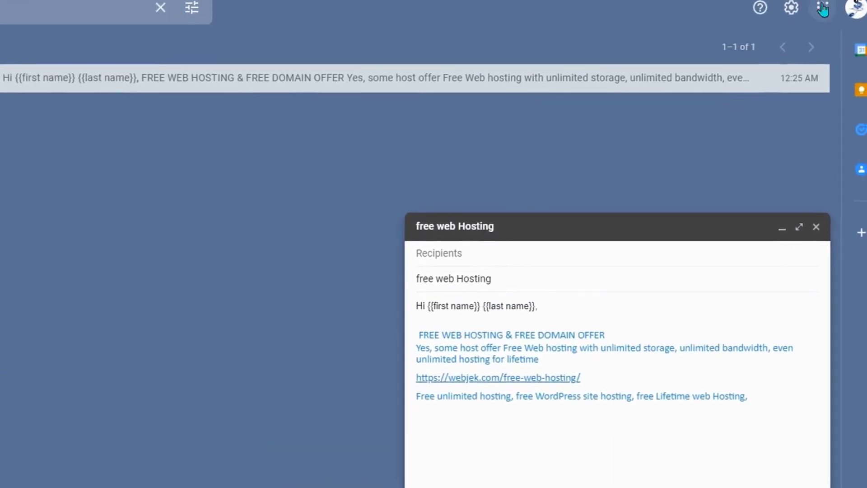
- Create a blank Google Sheets spreadsheet from the apps grid and show the Extensions options
left_click(822, 9)
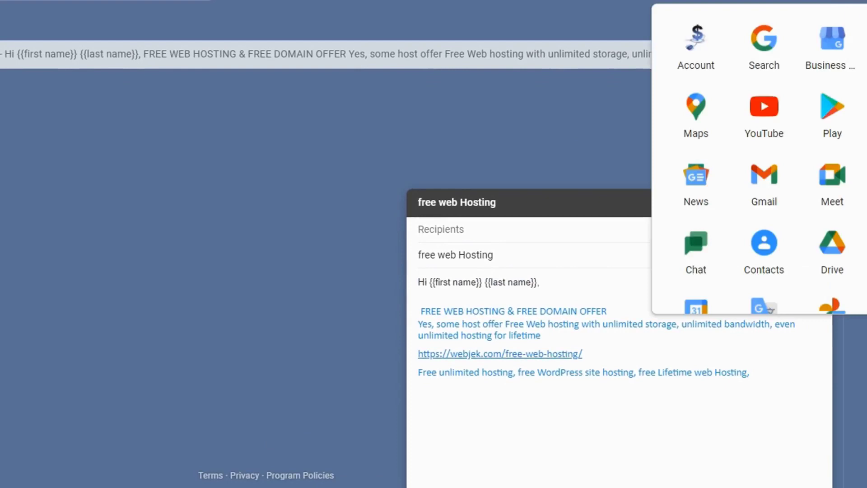
scroll(847, 169, "down", 6)
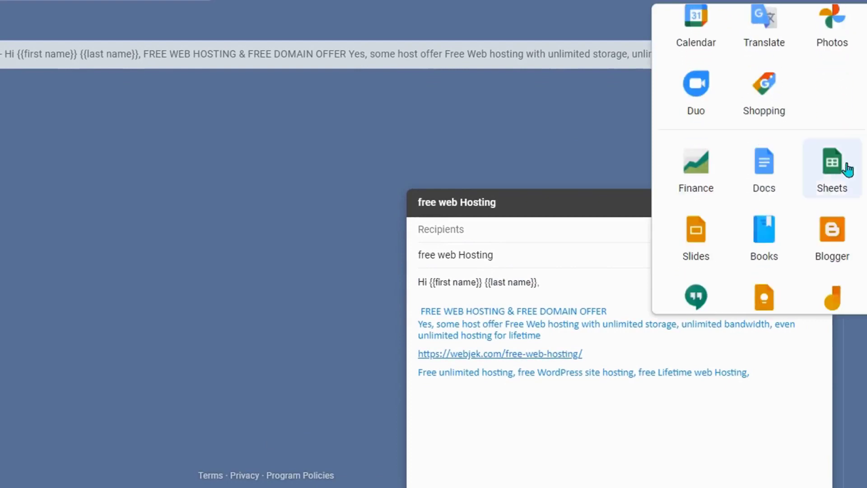
left_click(847, 169)
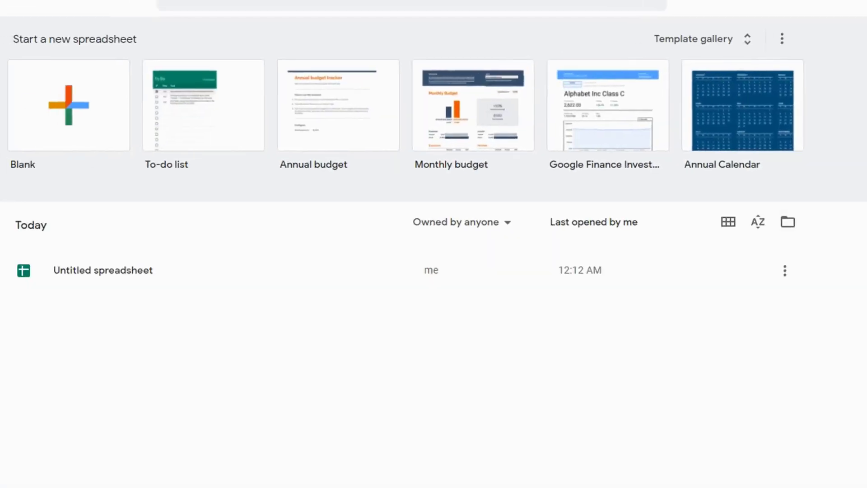
left_click(73, 96)
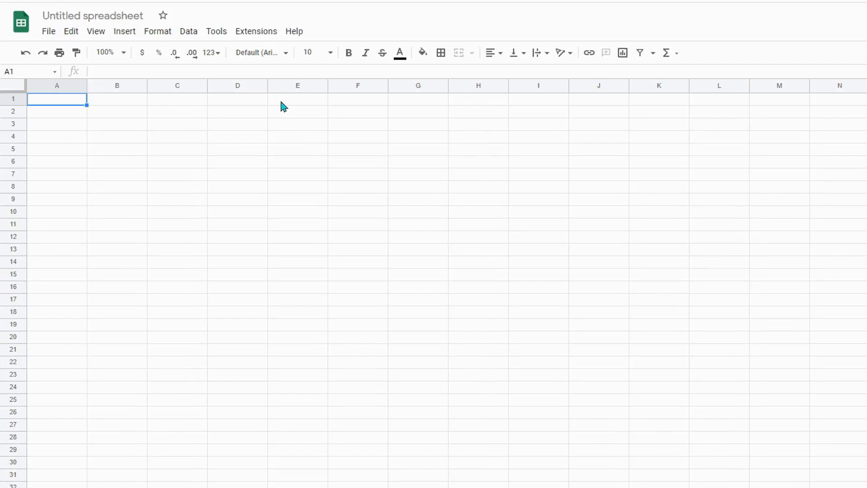
left_click(252, 34)
- Search the Google Workspace Marketplace for Mergo mail merge and open its details page
mouse_move(270, 54)
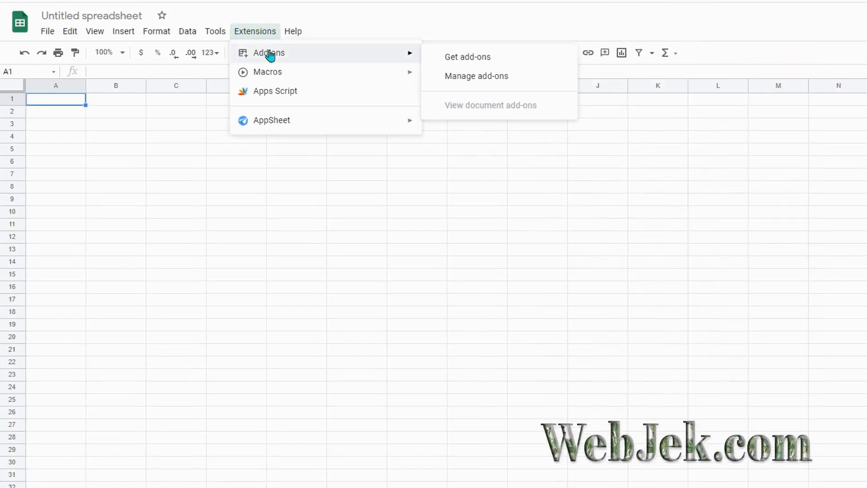
left_click(454, 57)
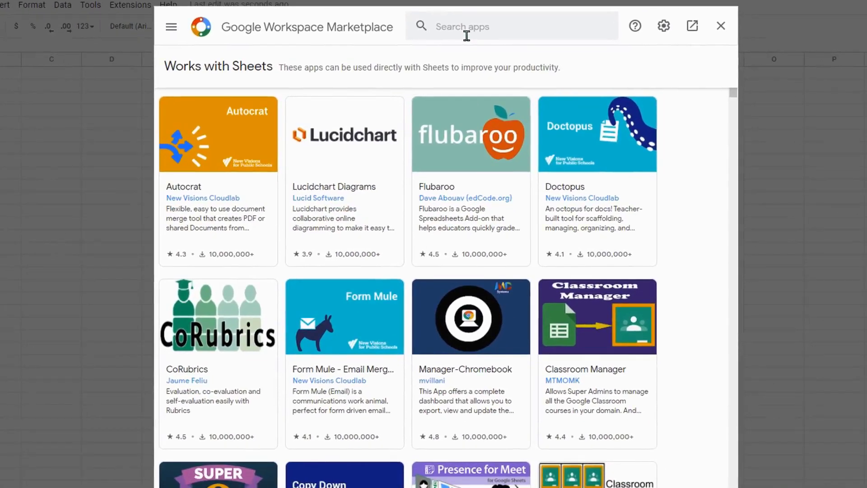
left_click(464, 28)
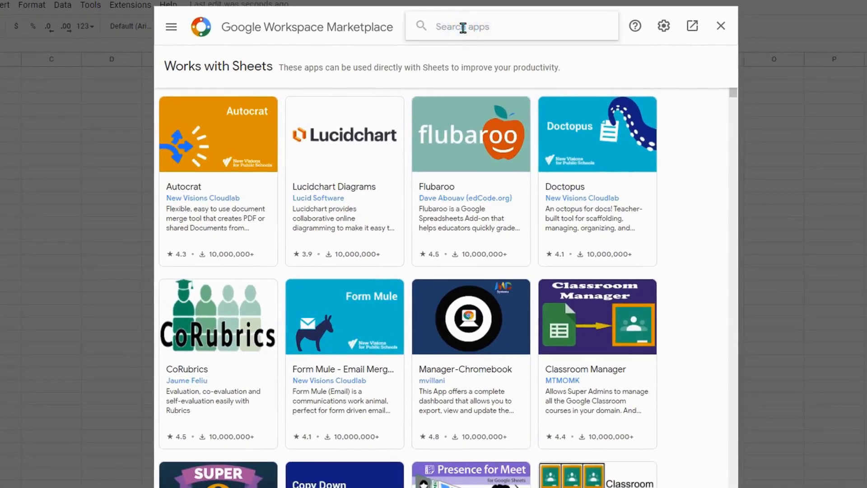
type("m")
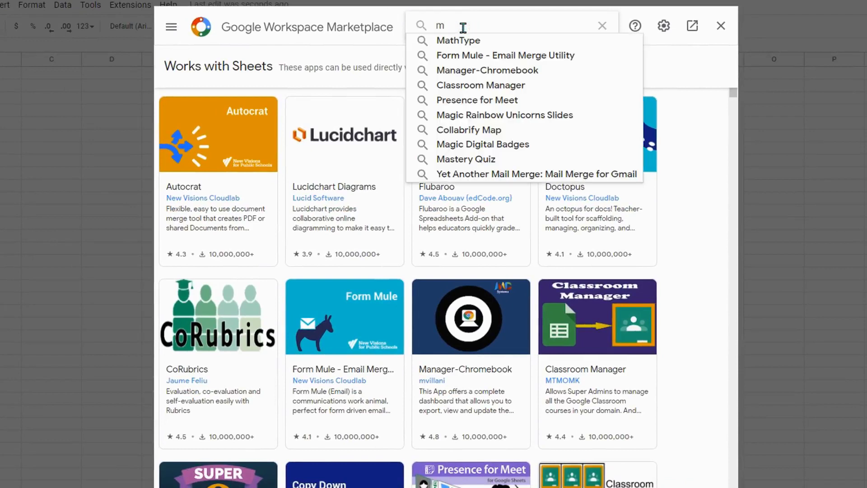
type("e")
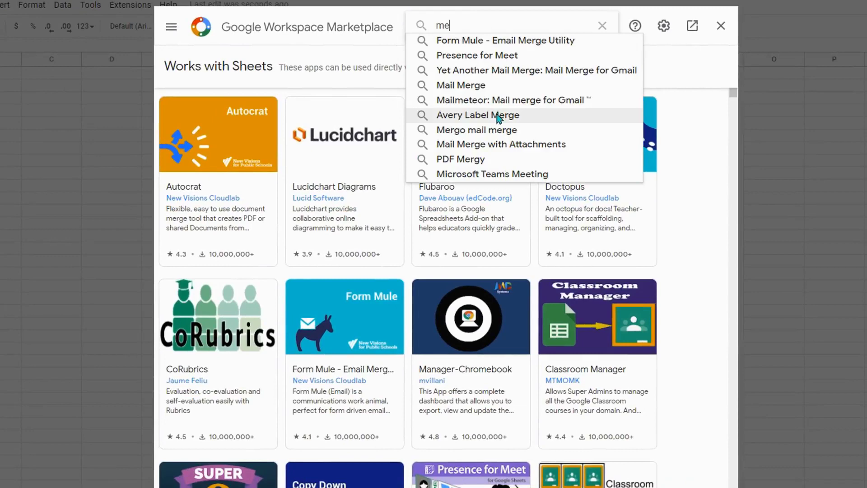
left_click(500, 131)
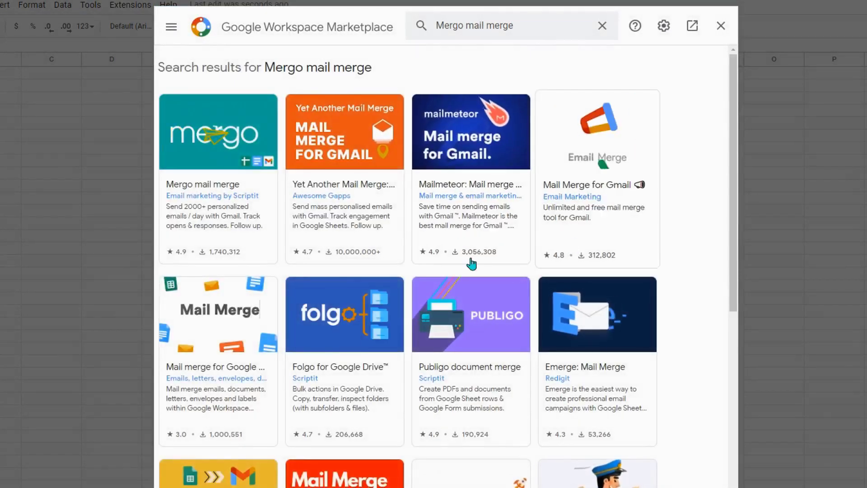
left_click(205, 151)
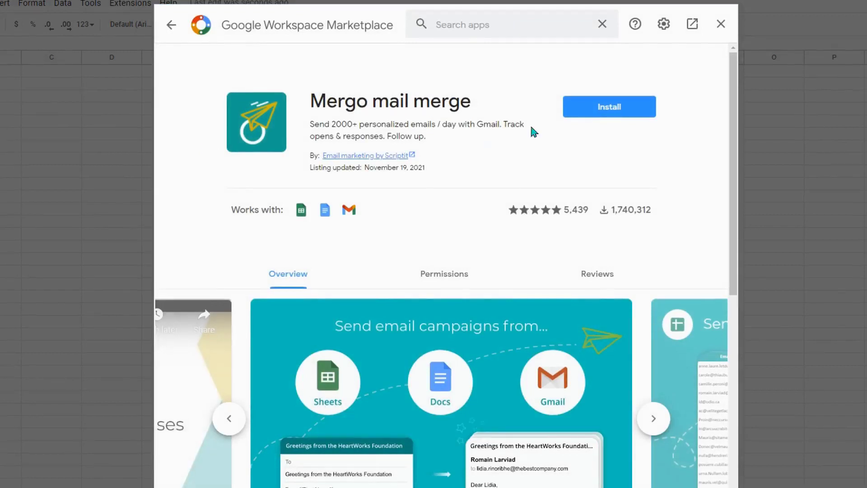
- Install Mergo mail merge, signing in and granting it account access
left_click(592, 110)
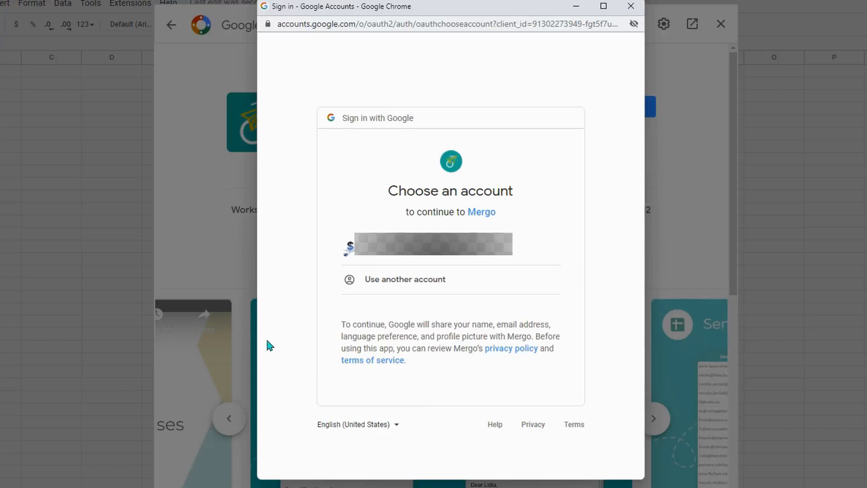
left_click(397, 244)
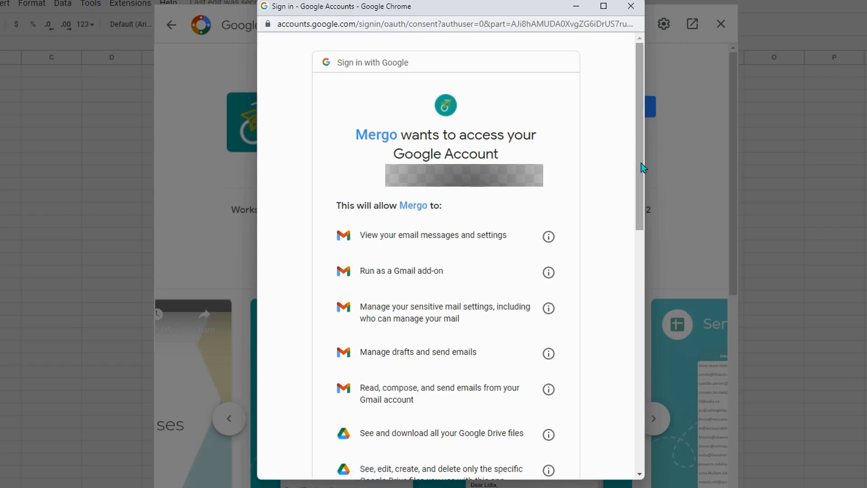
left_click_drag(639, 164, 643, 422)
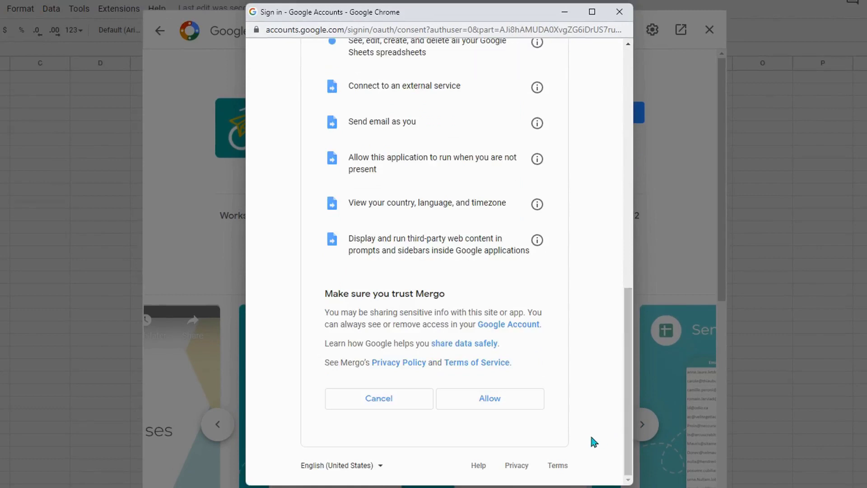
left_click(480, 399)
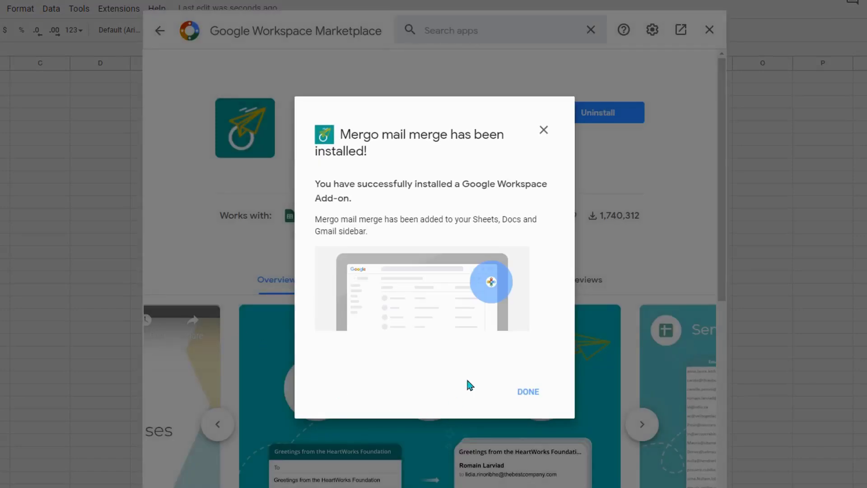
left_click(528, 391)
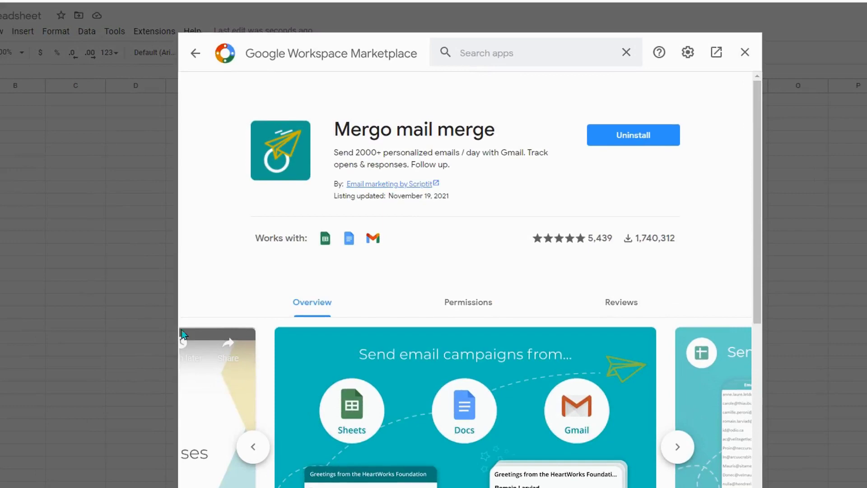
- Close the marketplace, reload the spreadsheet, and start a Mergo Mail Merge
left_click(746, 53)
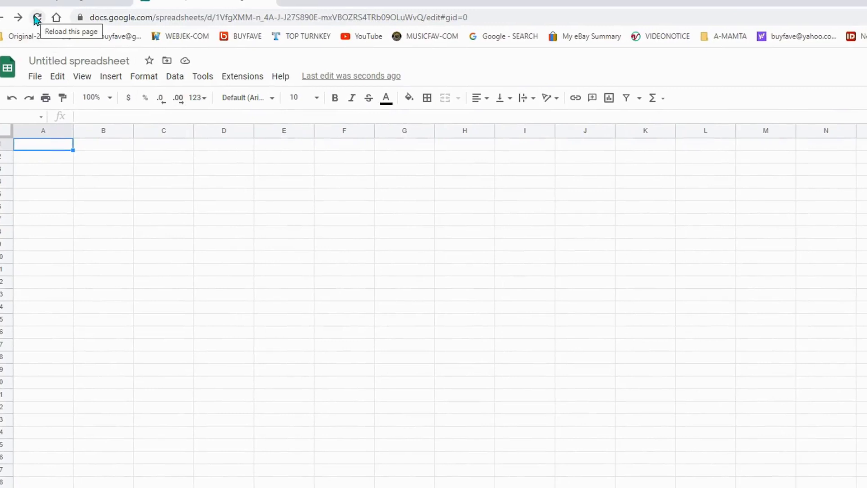
left_click(37, 18)
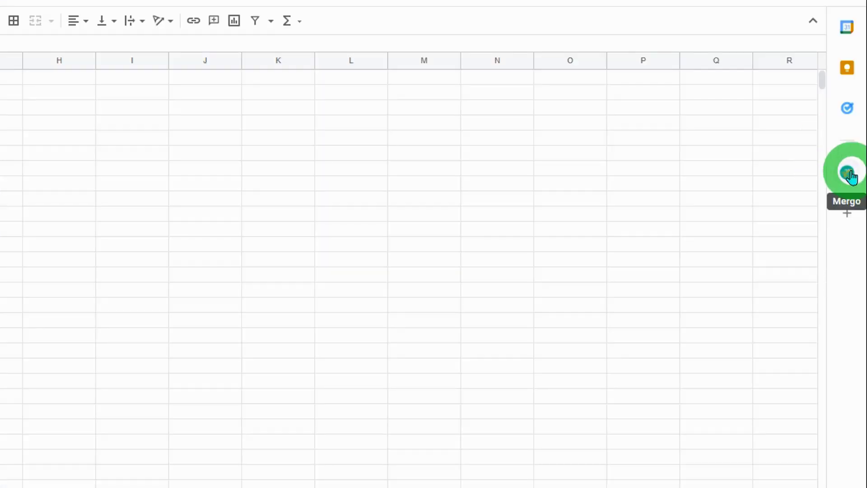
left_click(849, 174)
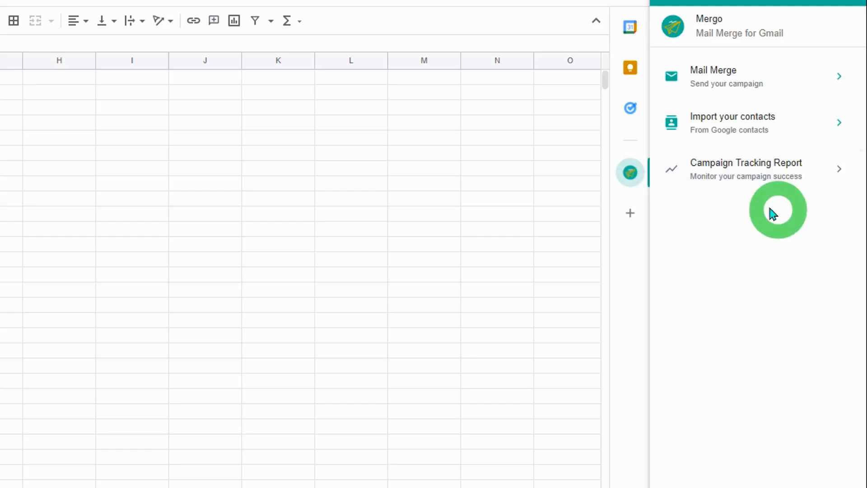
left_click(704, 71)
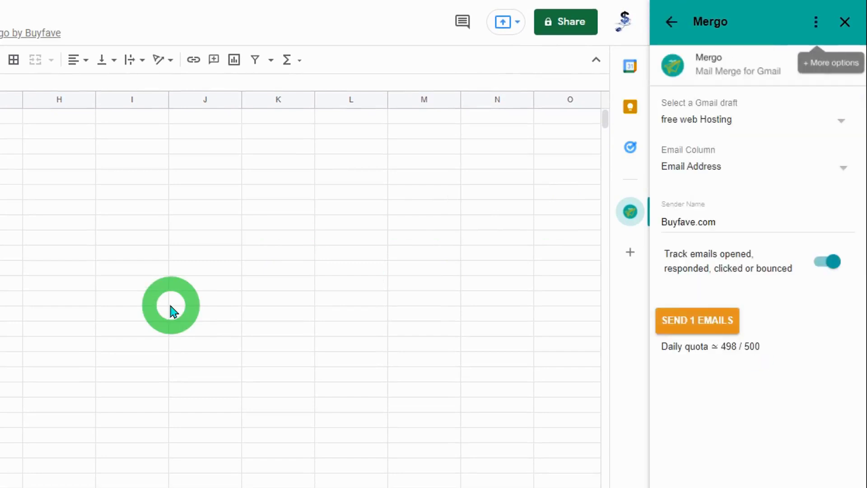
- Choose the 'free web Hosting' draft and select the sender name for editing
left_click(680, 133)
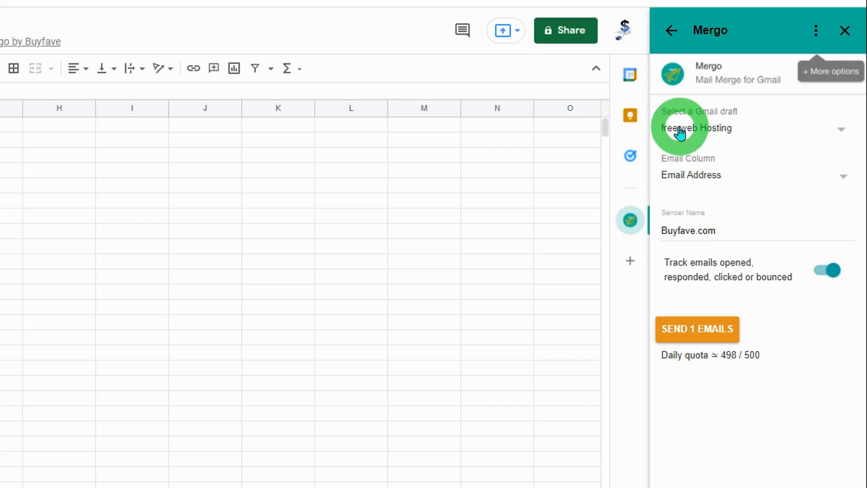
left_click(680, 133)
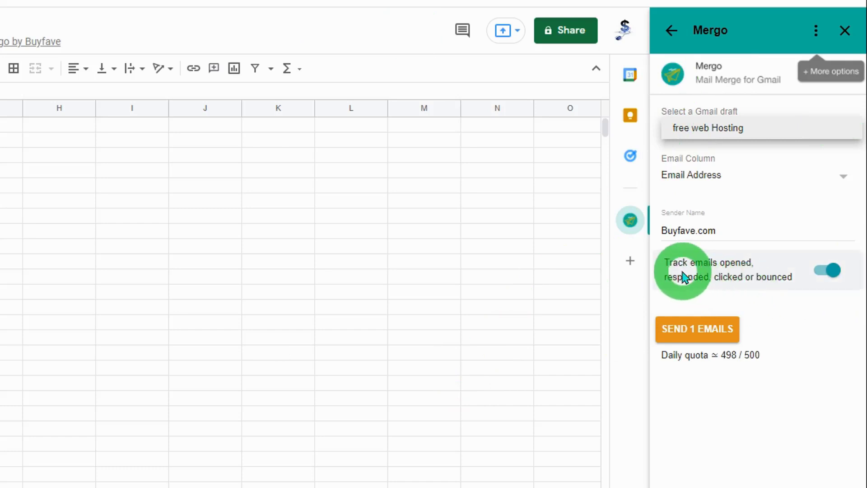
left_click(819, 273)
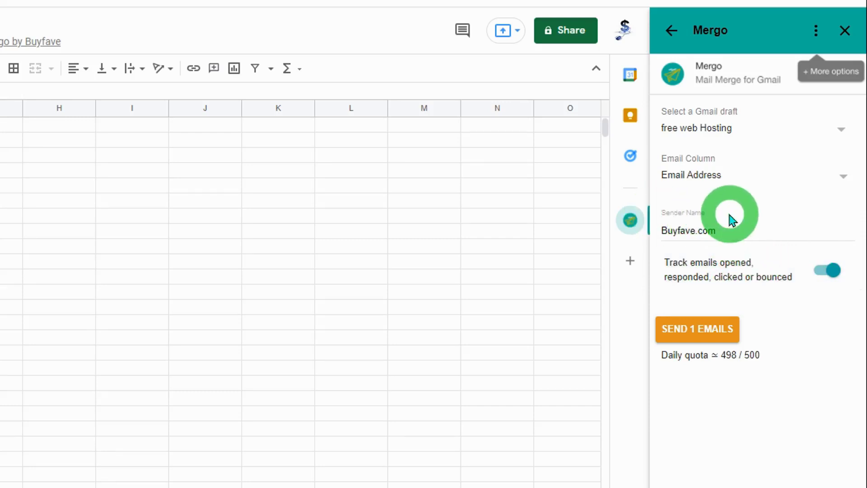
left_click(718, 231)
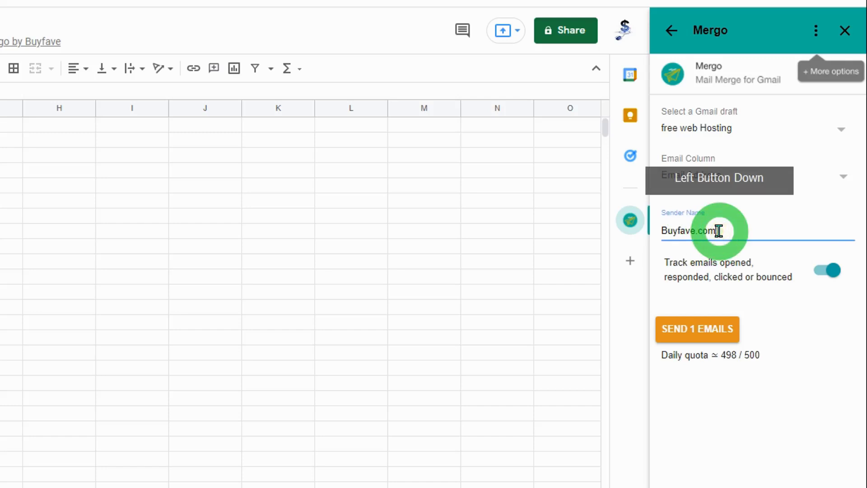
left_click_drag(719, 231, 650, 231)
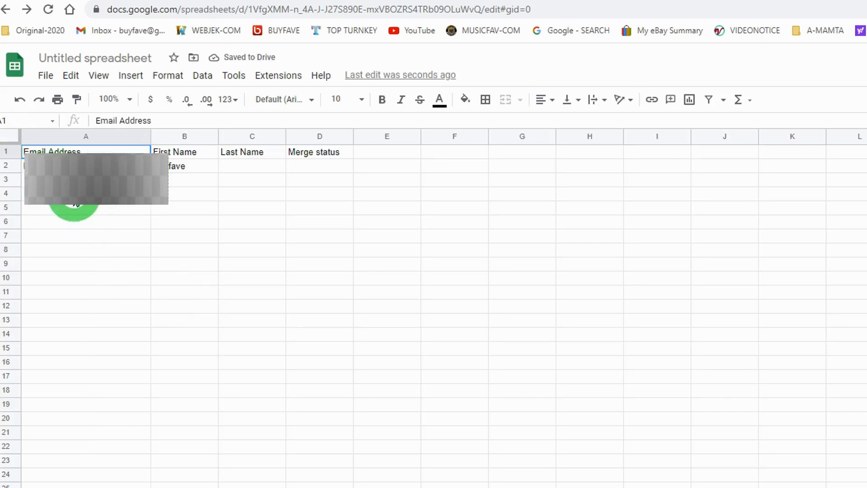
- Paste the three contacts' emails and names into cells A2:C4
left_click_drag(73, 166, 224, 190)
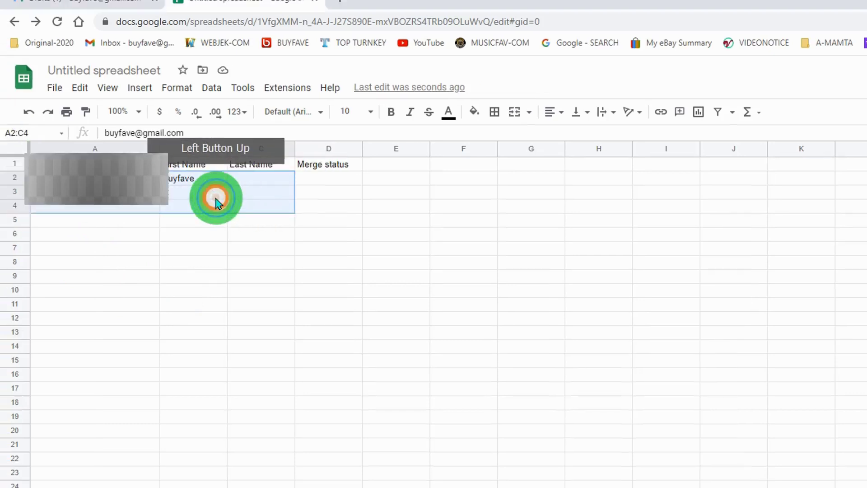
right_click(218, 203)
left_click(247, 252)
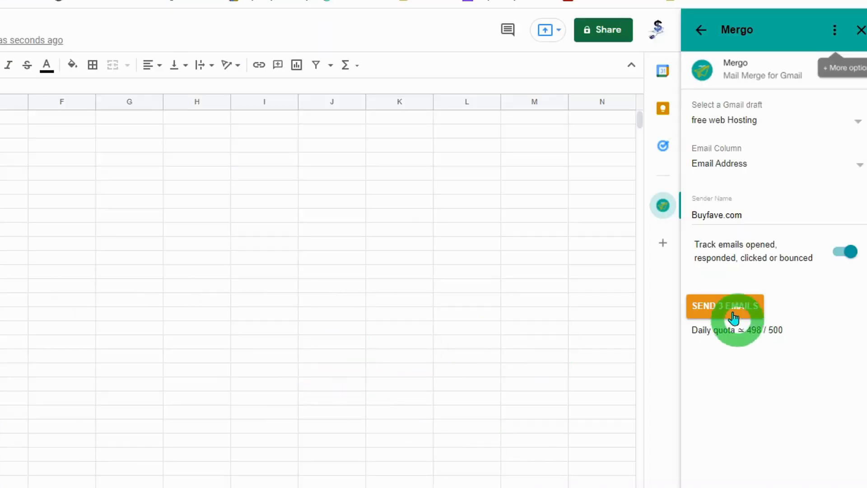
- Send the merged email to the 3 contacts and select their SENT statuses in column D
left_click(707, 312)
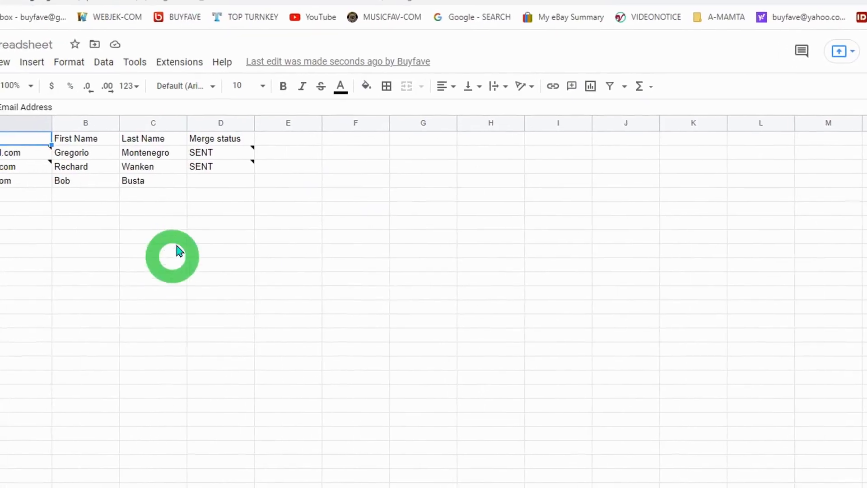
mouse_move(215, 168)
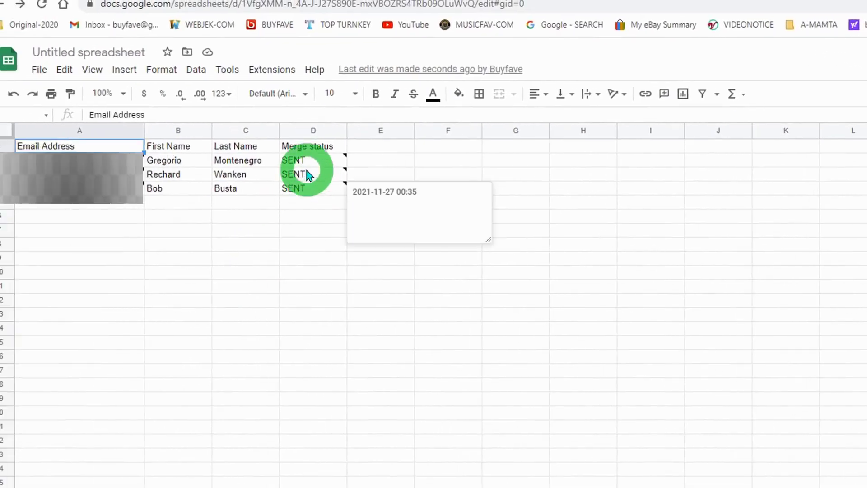
left_click_drag(316, 159, 306, 189)
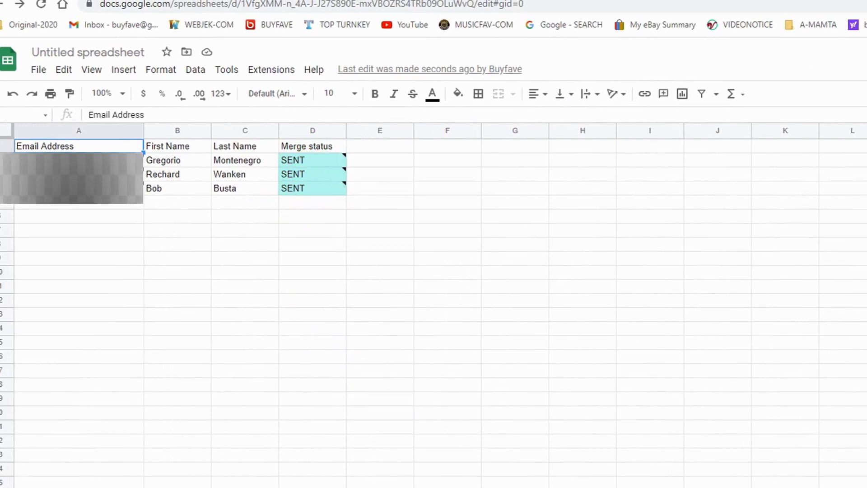
left_click(854, 211)
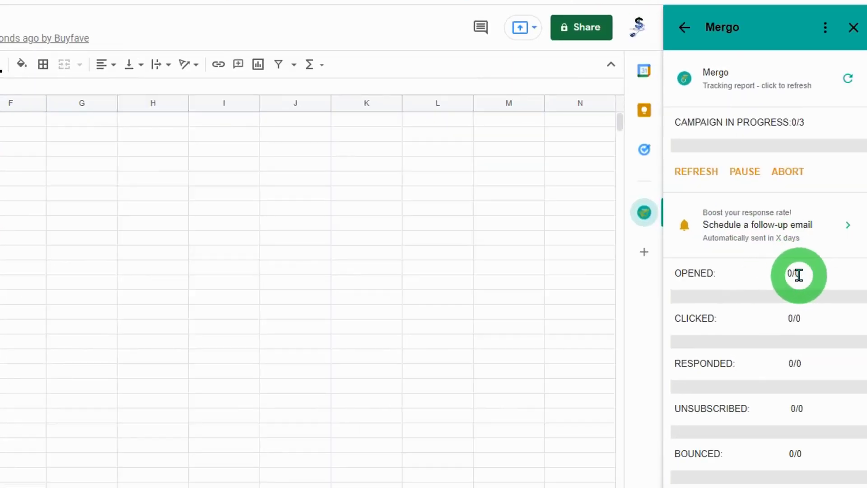
left_click_drag(800, 275, 770, 277)
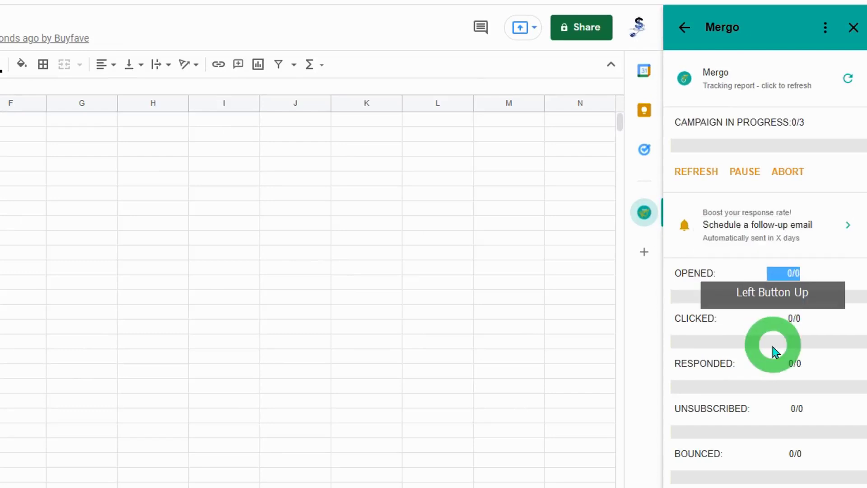
left_click(799, 320)
left_click_drag(803, 323, 783, 368)
left_click(792, 360)
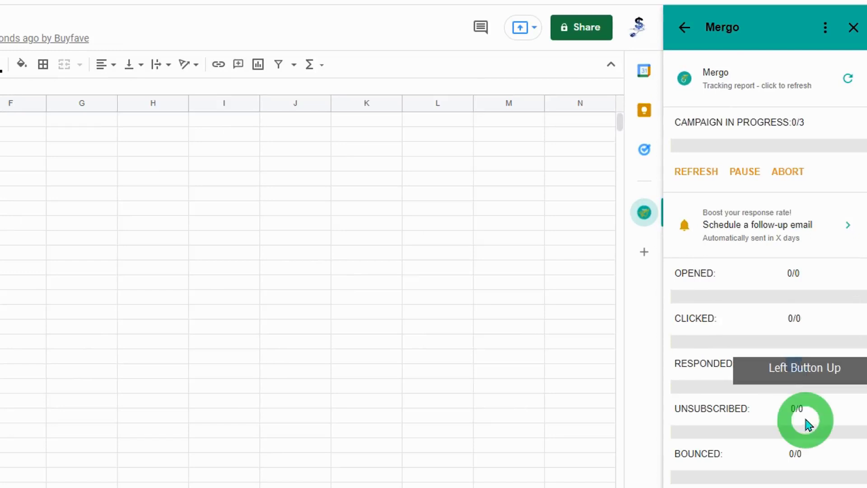
left_click_drag(810, 412, 775, 407)
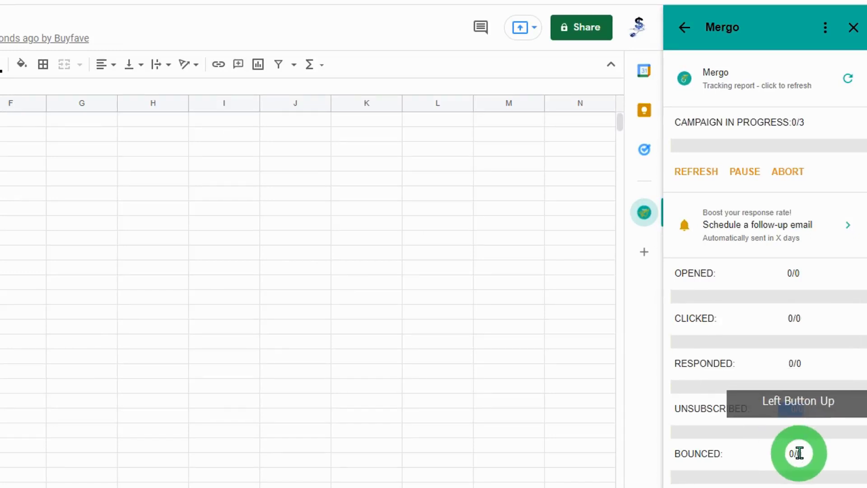
left_click_drag(799, 453, 445, 441)
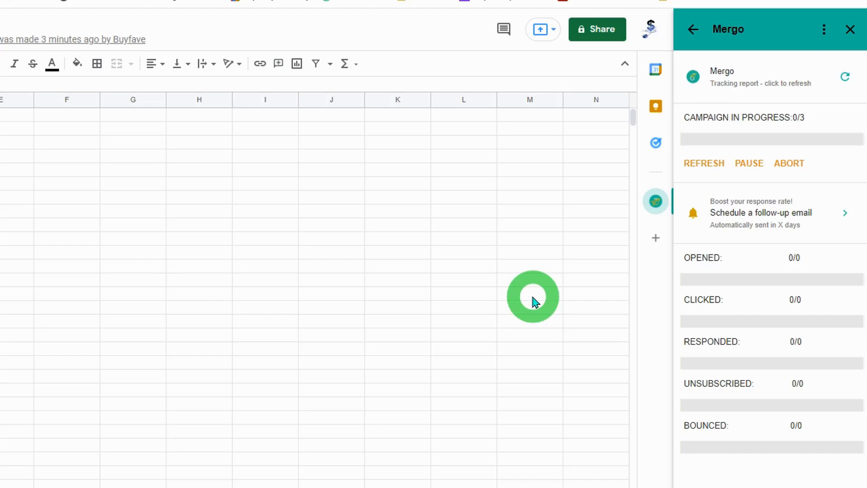
- Open Mergo's Manage subscription page showing Premium at $1.5 USD per month
left_click(824, 30)
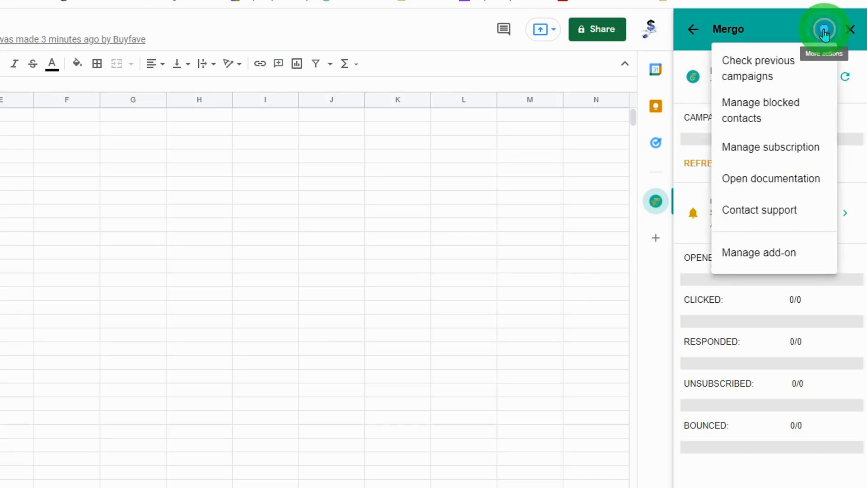
left_click(735, 151)
left_click(223, 376)
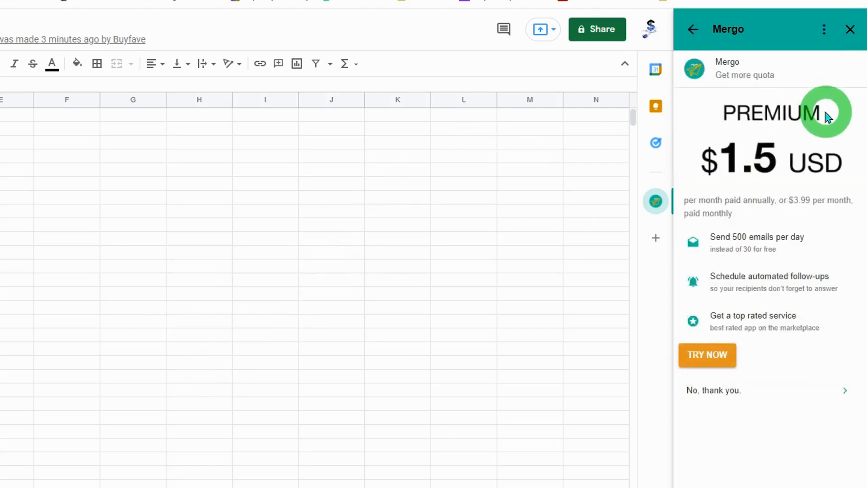
left_click_drag(824, 112, 629, 167)
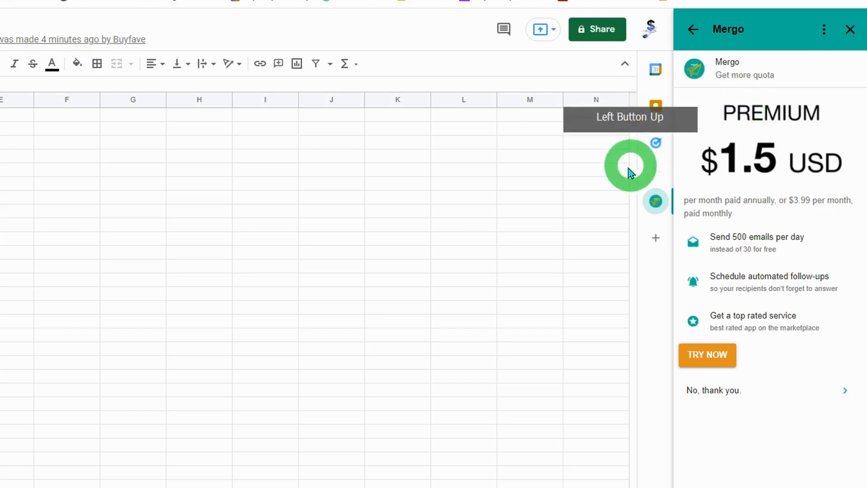
left_click(447, 292)
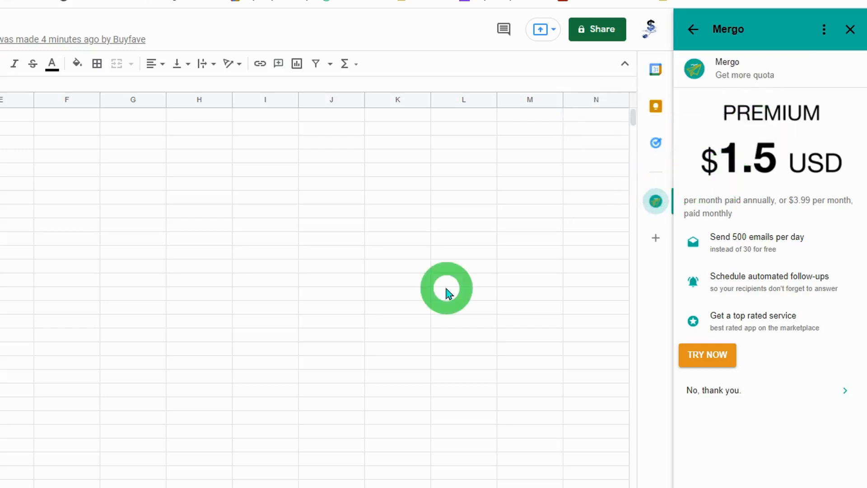